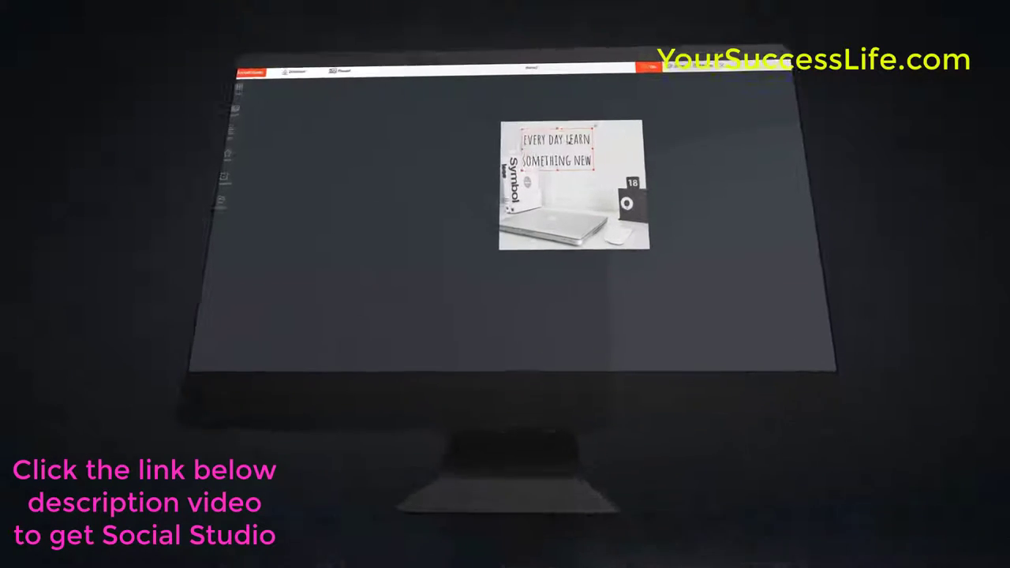
- Move the design's caption text slightly up and to the left
{"action": "left_click_drag", "start_coordinate": [568, 140], "coordinate": [550, 135]}
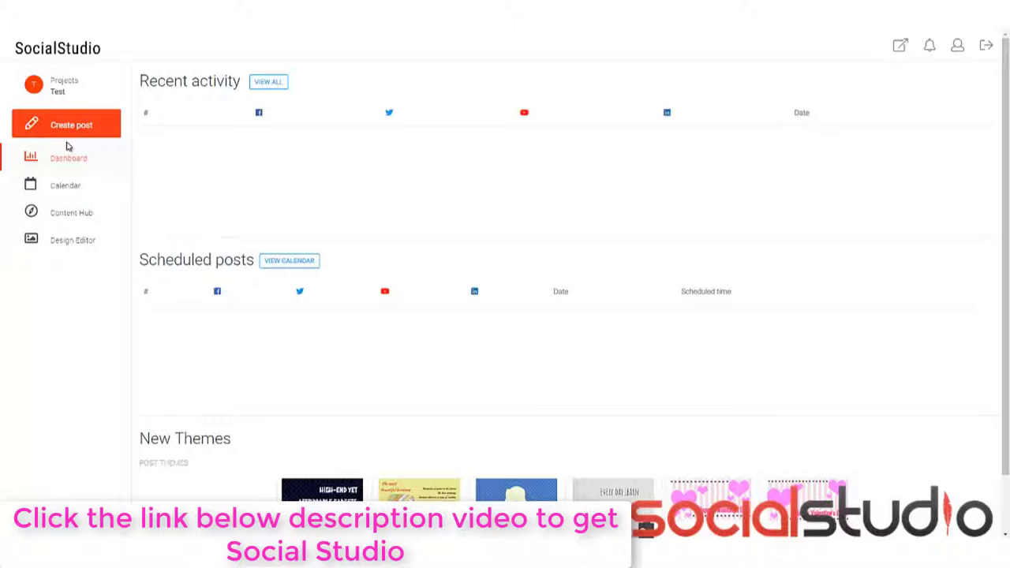
- Scroll down the dashboard and back up to review it
{"action": "scroll", "coordinate": [67, 146], "scroll_direction": "down", "scroll_amount": 2}
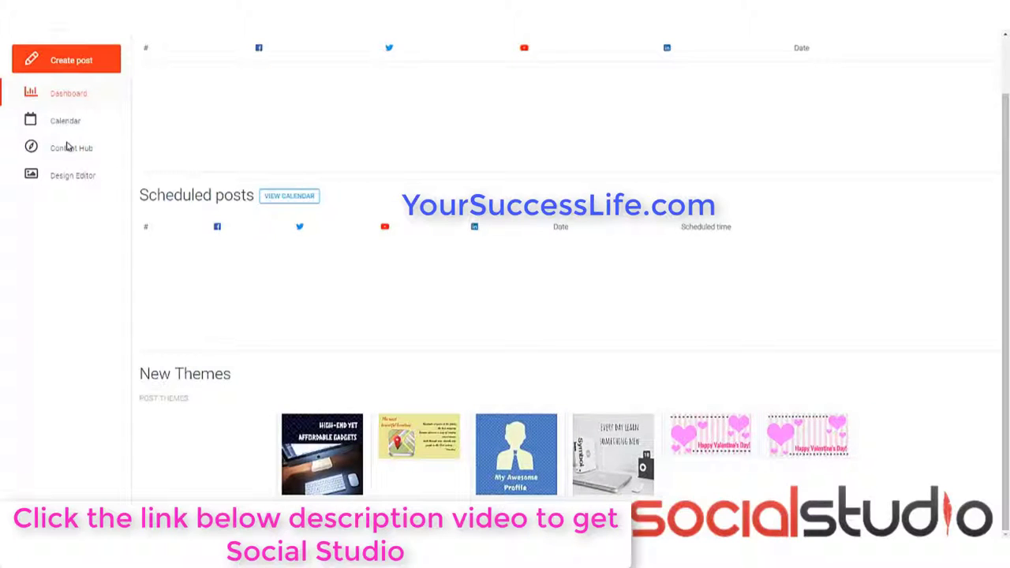
{"action": "scroll", "coordinate": [67, 146], "scroll_direction": "up", "scroll_amount": 2}
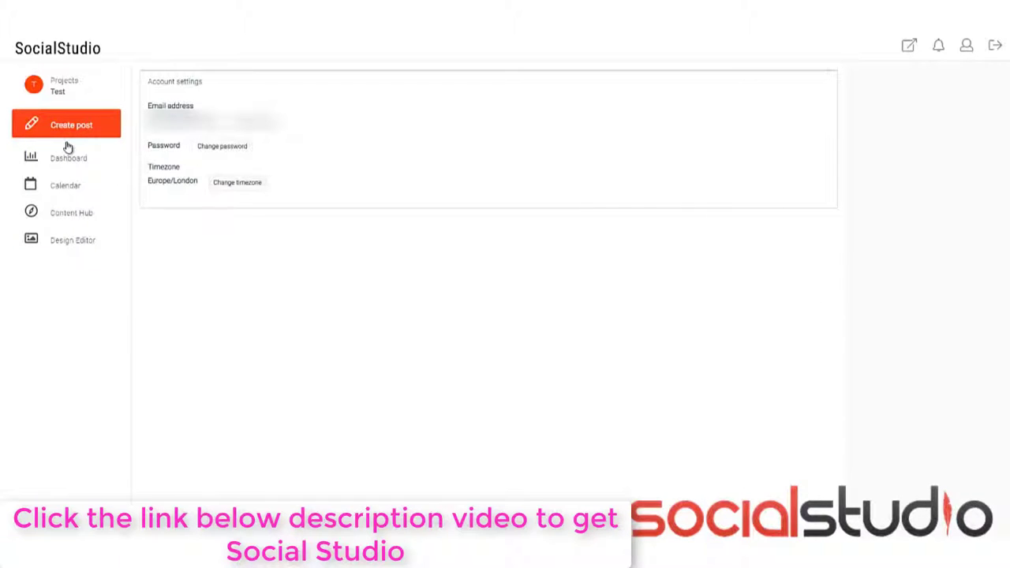
- Return to the Social Studio dashboard
{"action": "left_click", "coordinate": [68, 148]}
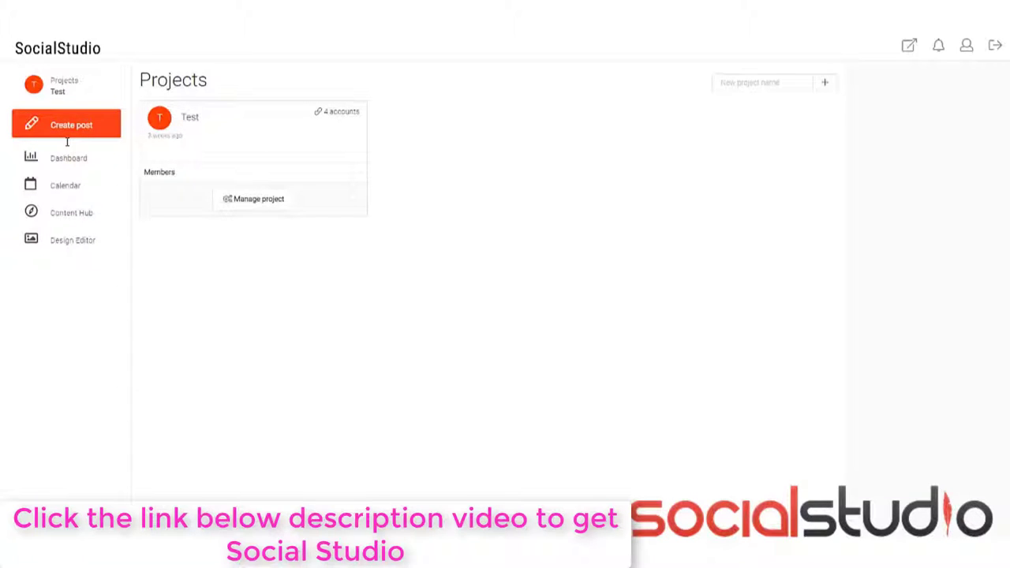
- Create a new project named 'Test 2'
{"action": "type", "text": "Test 2"}
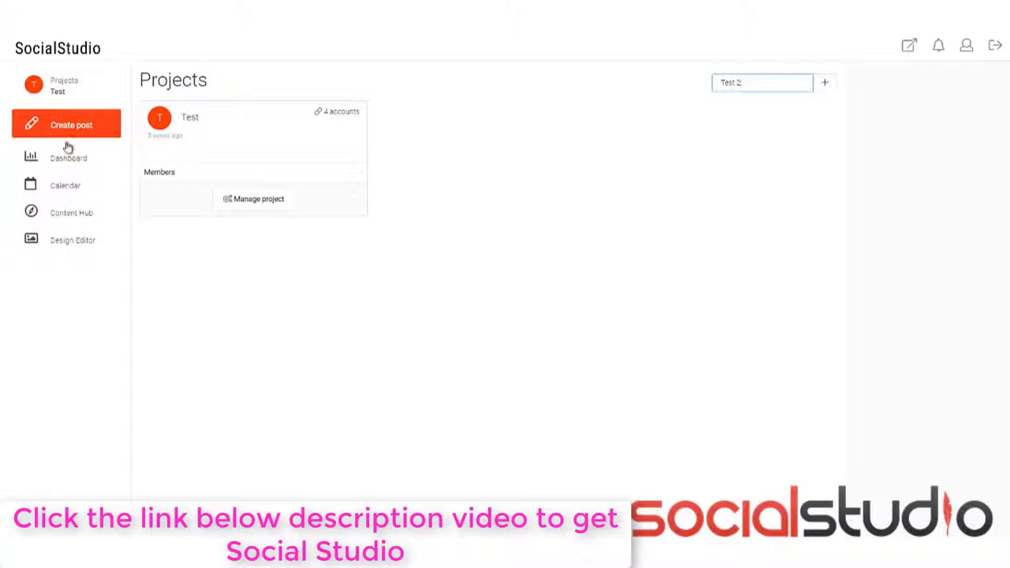
{"action": "key", "text": "Tab"}
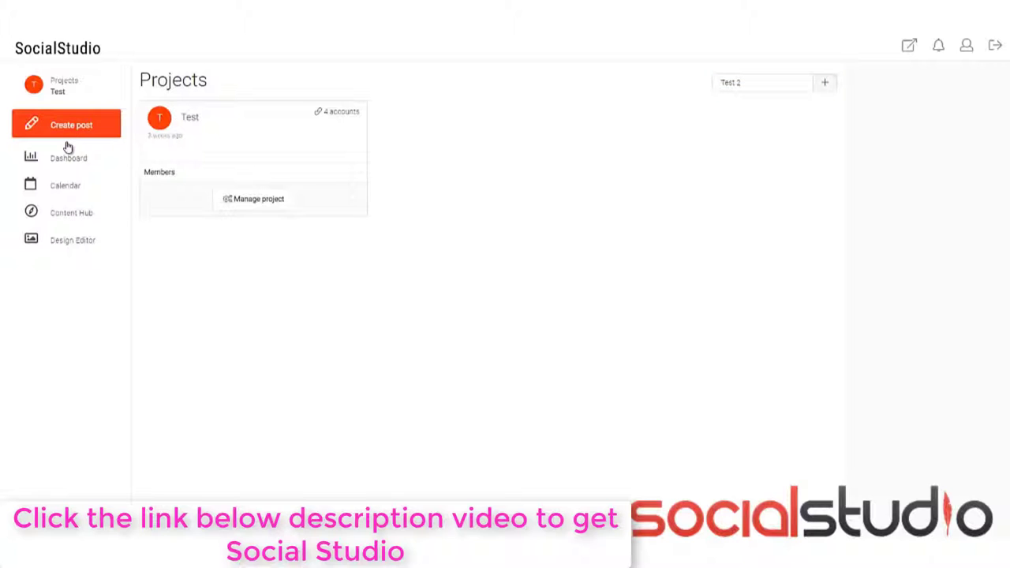
{"action": "key", "text": "Return"}
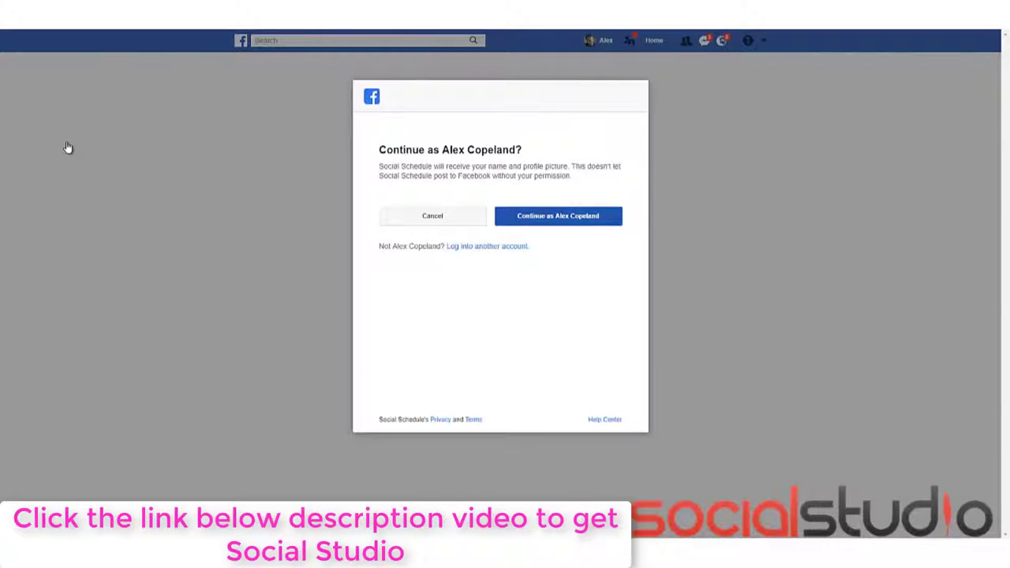
- Authorise Facebook with the signed-in account, deselecting all extra pages, and grant the permissions
{"action": "key", "text": "Return"}
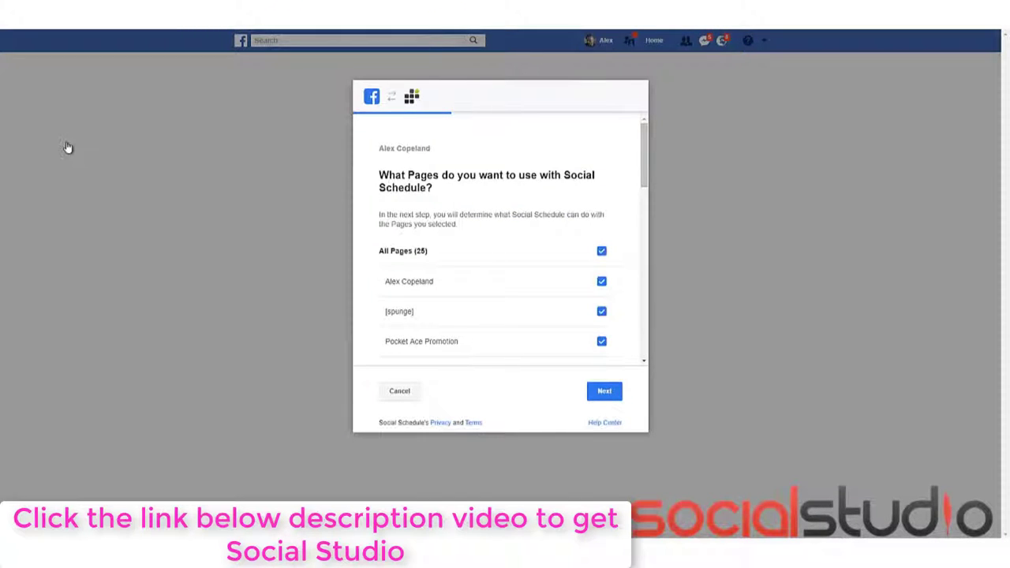
{"action": "key", "text": "space"}
{"action": "key", "text": "space"}
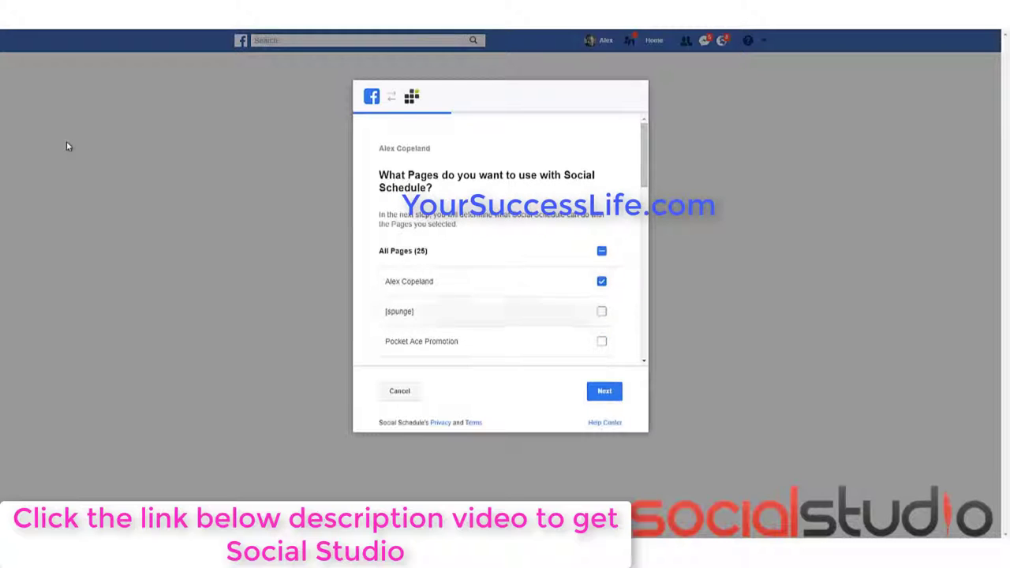
{"action": "key", "text": "Return"}
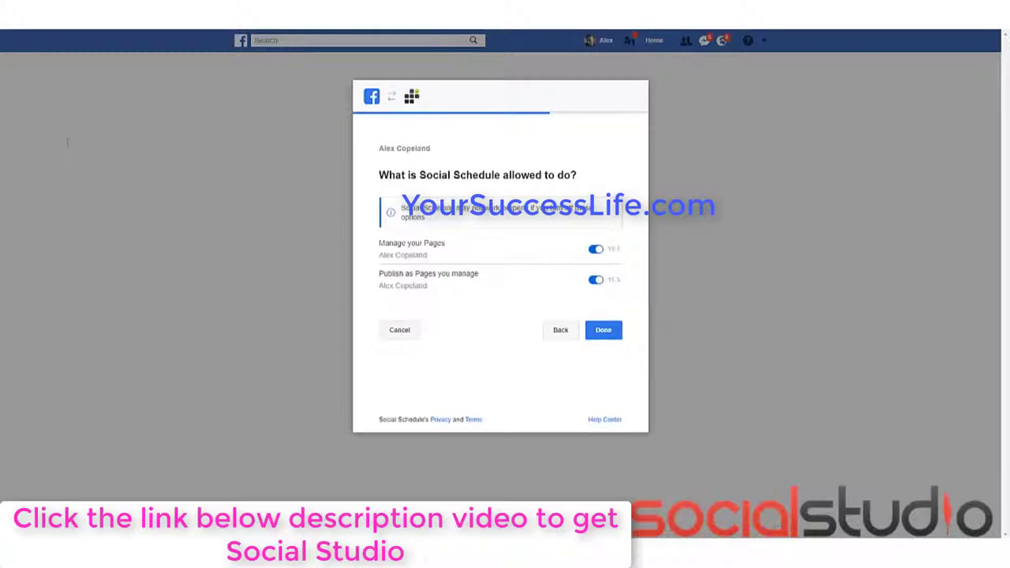
{"action": "key", "text": "Return"}
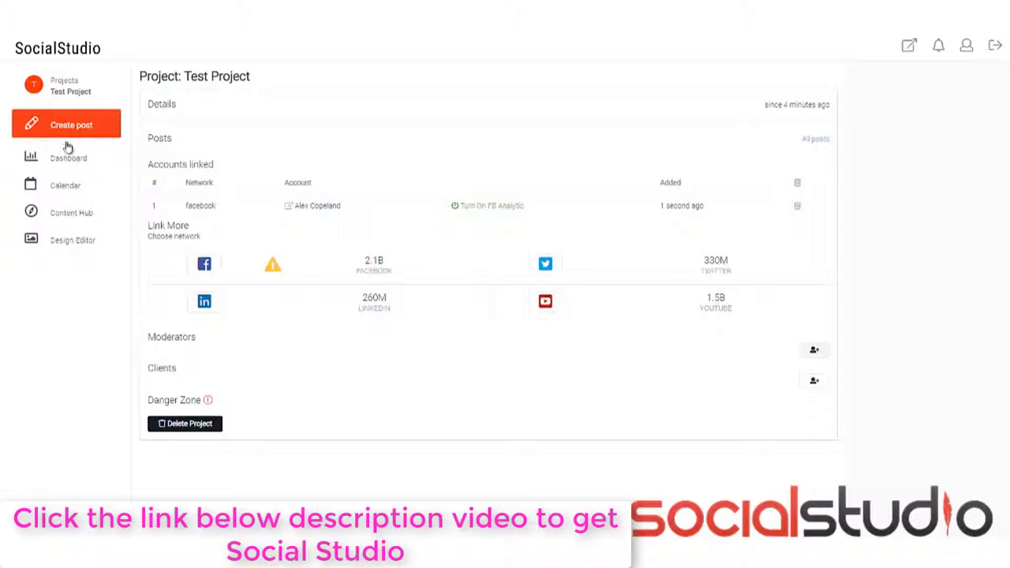
- Dismiss the add-moderator form without adding anyone and go back to the project dashboard
{"action": "key", "text": "Return"}
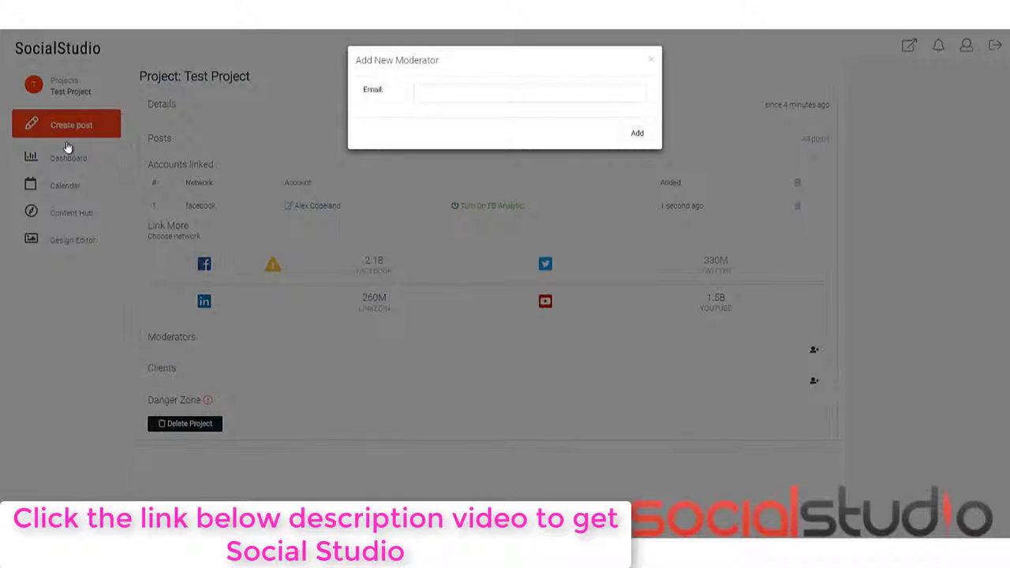
{"action": "key", "text": "Escape"}
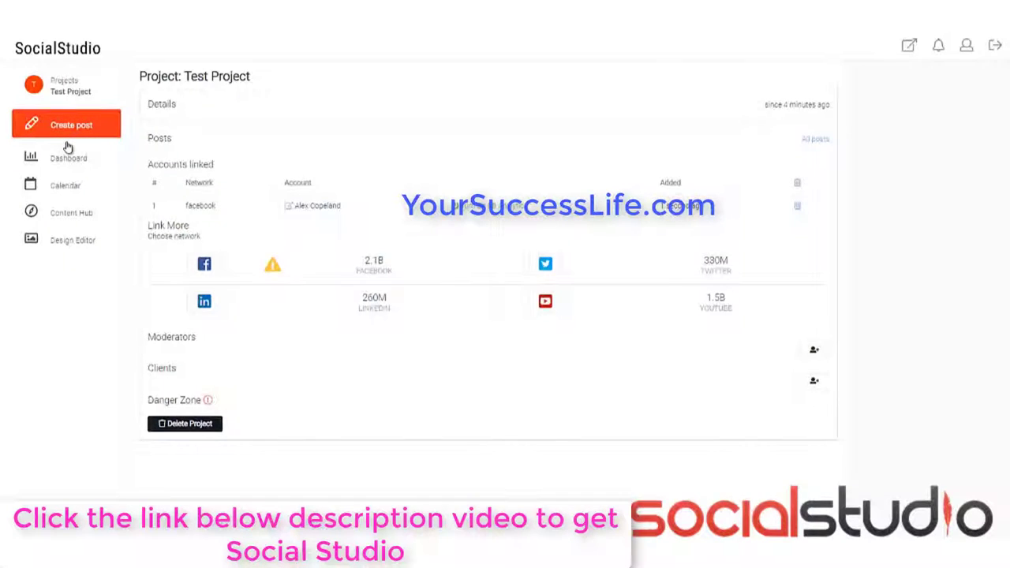
{"action": "left_click", "coordinate": [68, 150]}
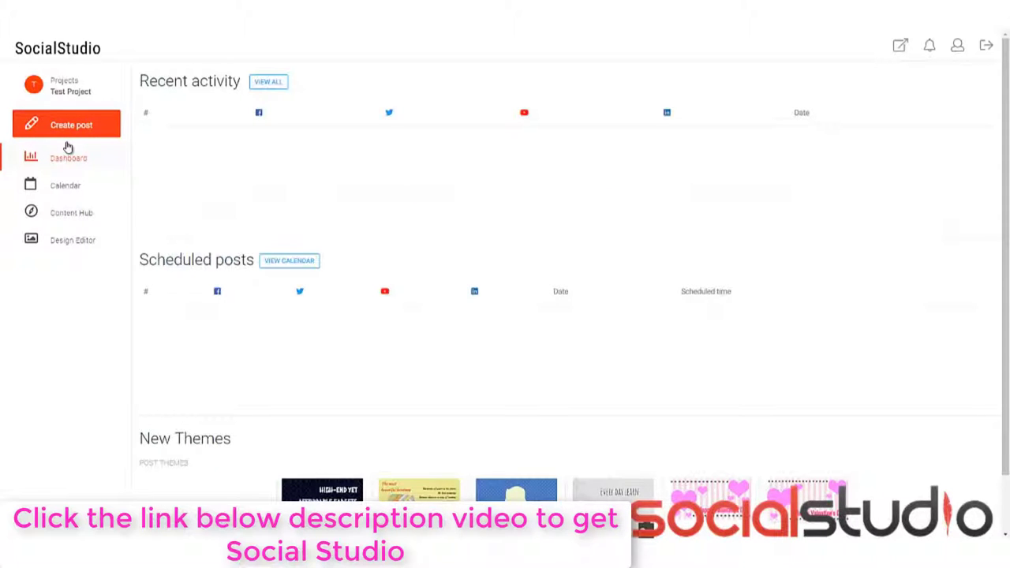
- Start a new post in Test Project
{"action": "left_click", "coordinate": [68, 147]}
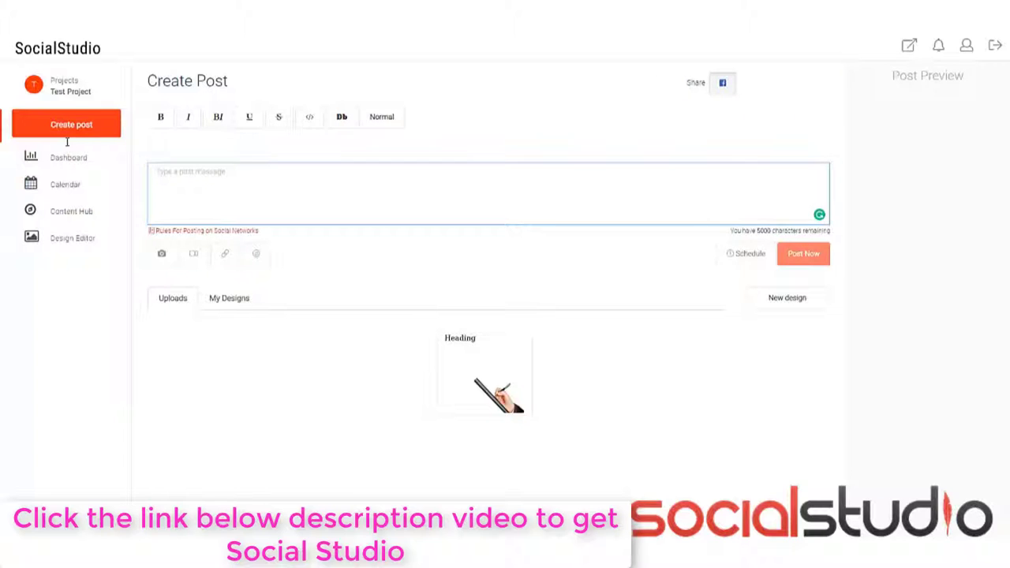
- Write 'Message Test' as the post message and bring up the scheduling calendar
{"action": "type", "text": "Message 1"}
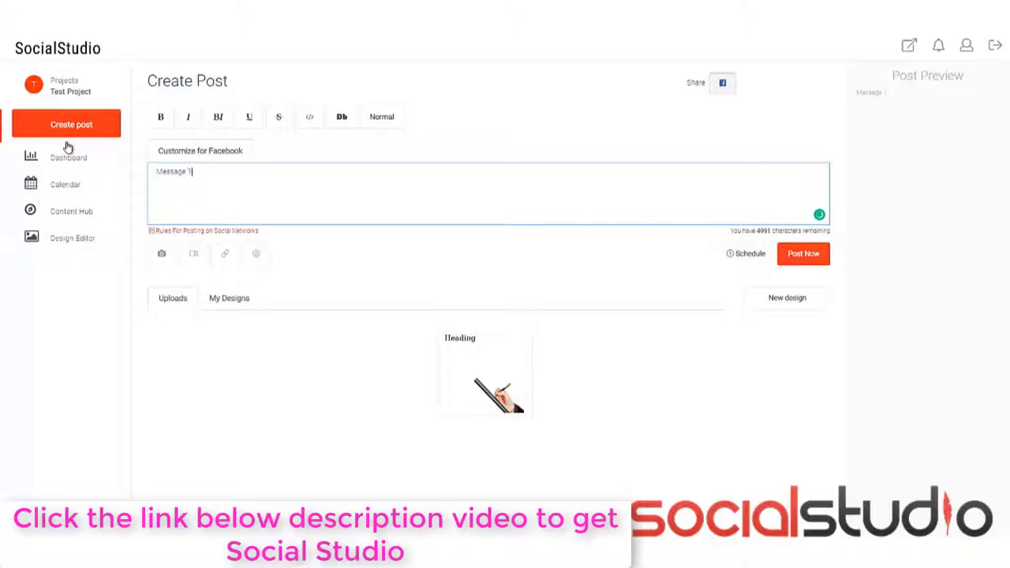
{"action": "type", "text": "est"}
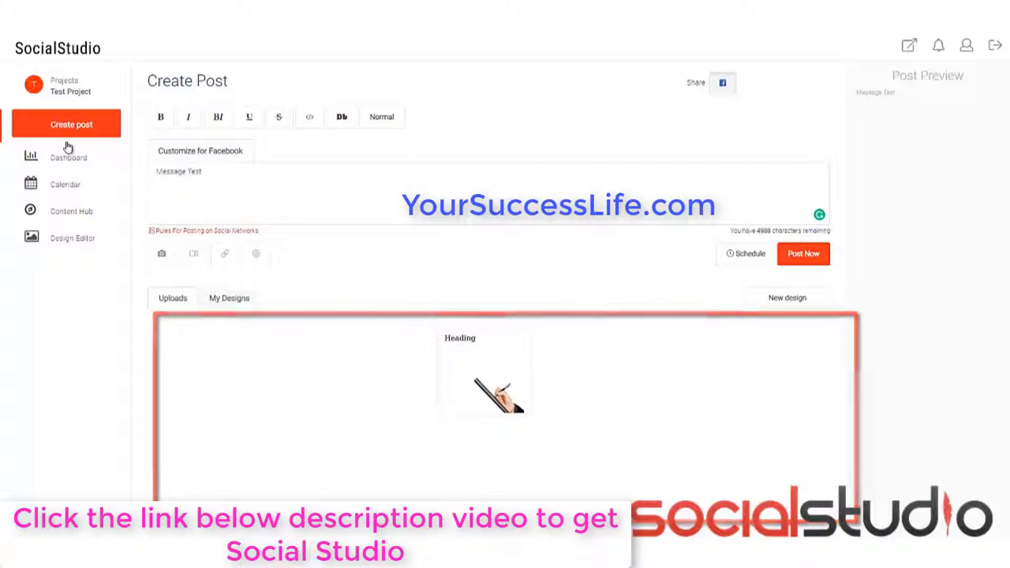
{"action": "left_click", "coordinate": [68, 146]}
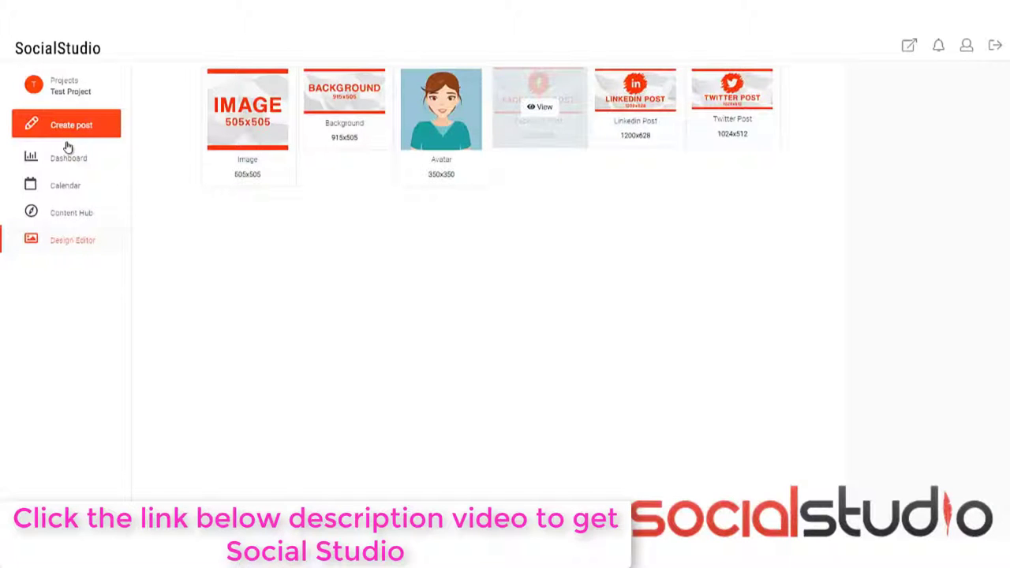
- Browse the image-sized themes to pick the Valentines 1 design
{"action": "left_click", "coordinate": [68, 144]}
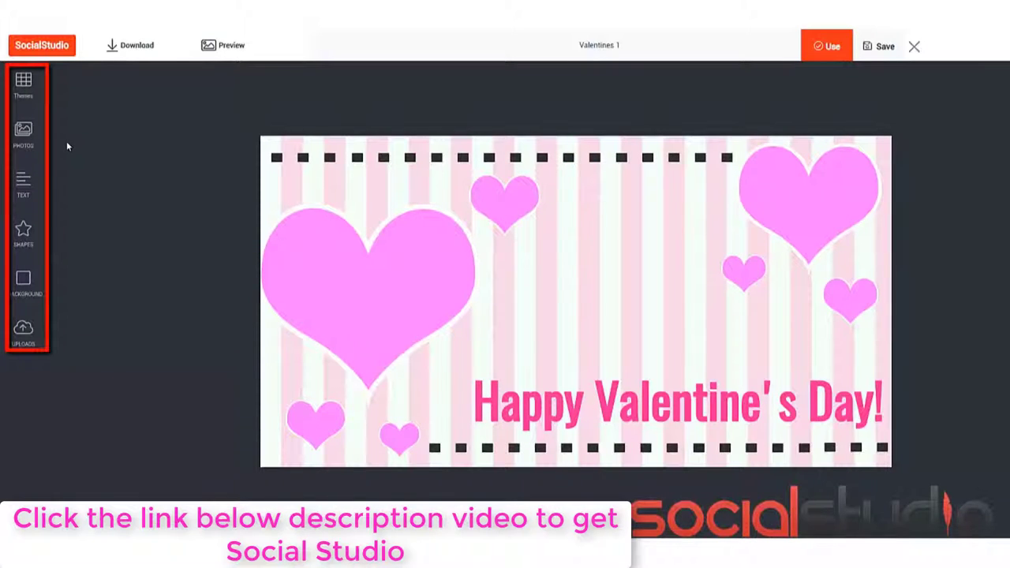
- Enlarge the small top heart into a big one and nudge it slightly left and down
{"action": "left_click", "coordinate": [505, 202]}
{"action": "left_click_drag", "start_coordinate": [540, 237], "coordinate": [640, 344]}
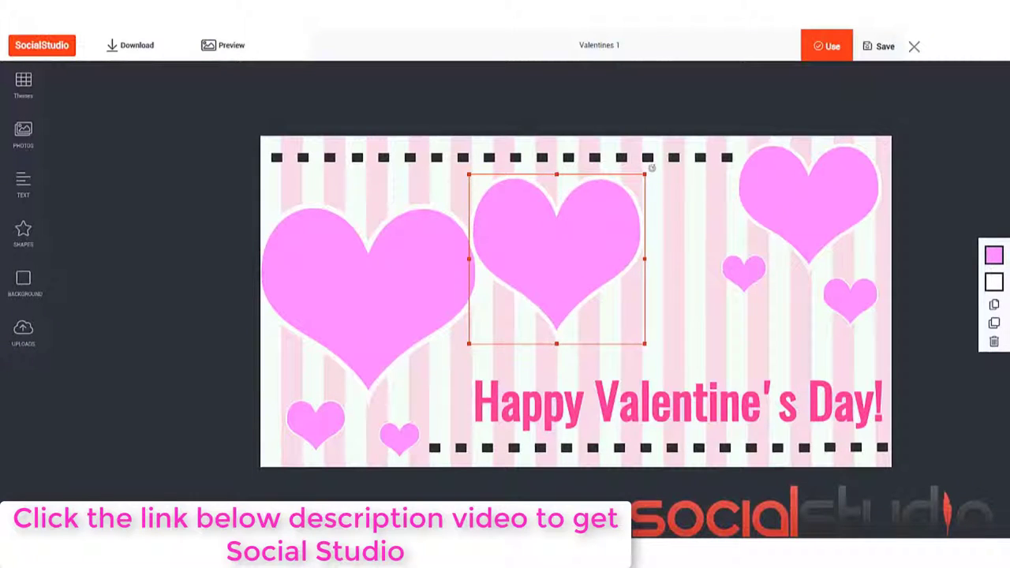
{"action": "left_click_drag", "start_coordinate": [555, 259], "coordinate": [531, 271]}
{"action": "key", "text": "Escape"}
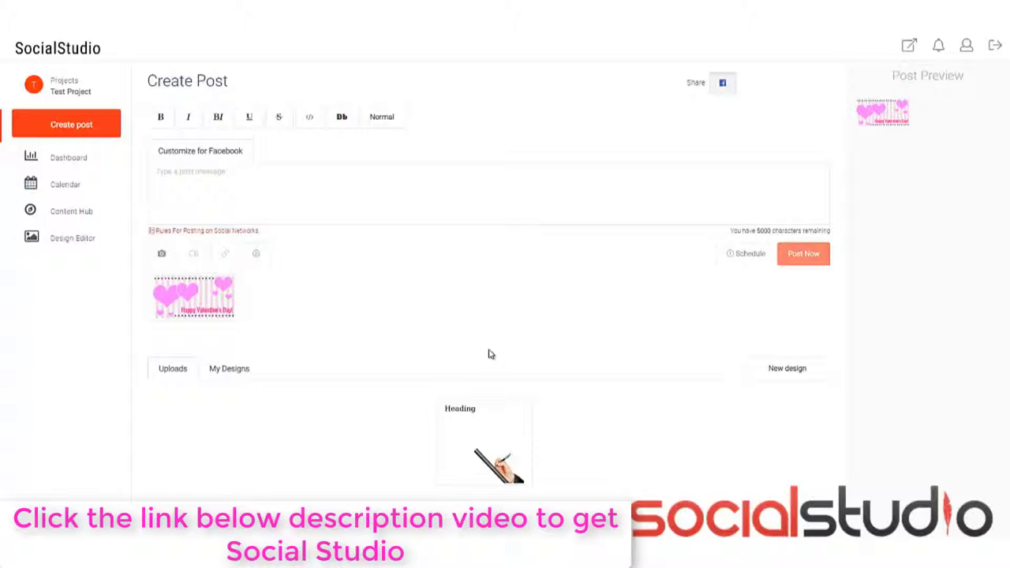
- Publish the Valentine design post with Post Now, then switch to the weekly posting Calendar
{"action": "left_click", "coordinate": [241, 181]}
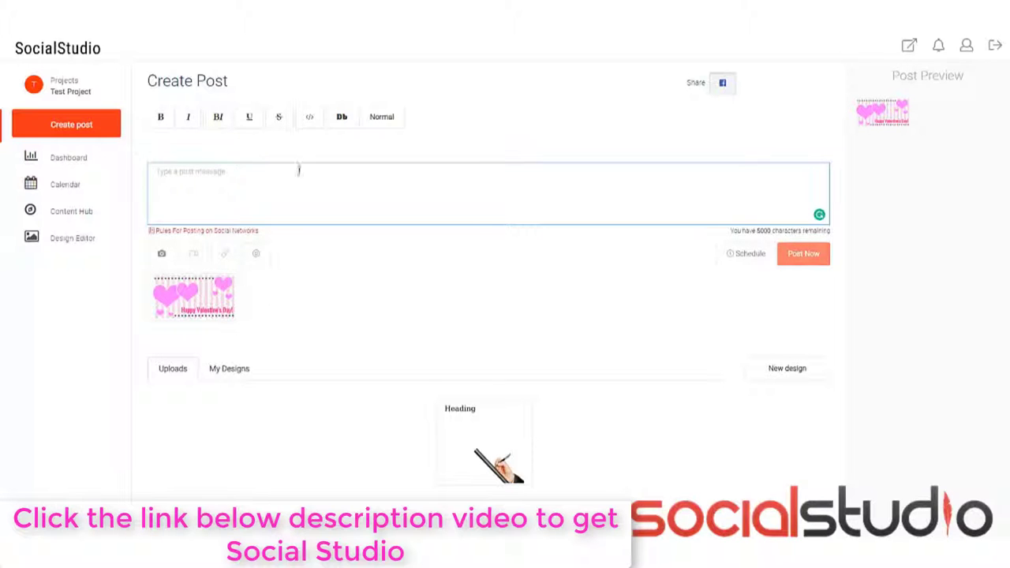
{"action": "left_click", "coordinate": [805, 261]}
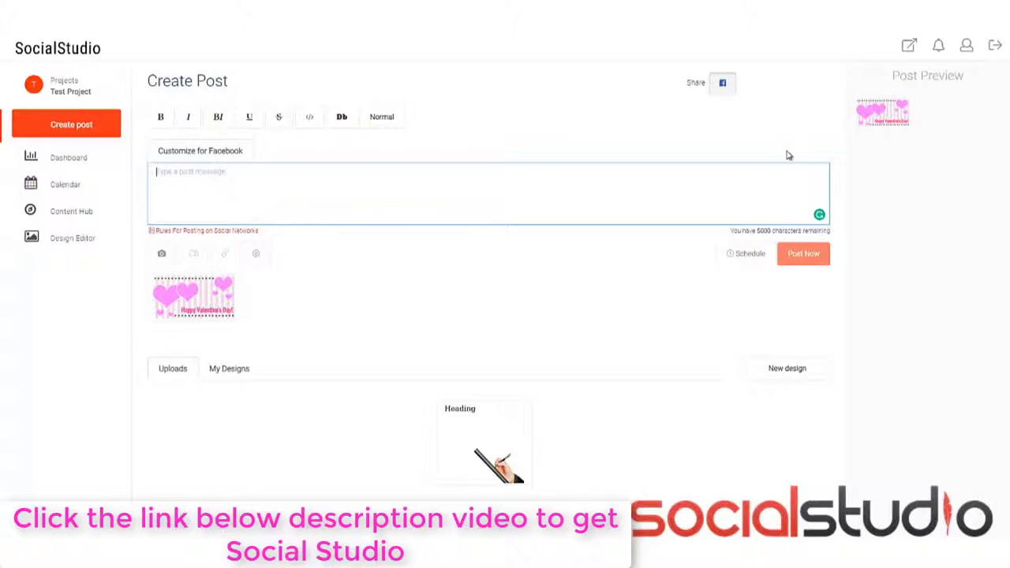
{"action": "left_click", "coordinate": [61, 184]}
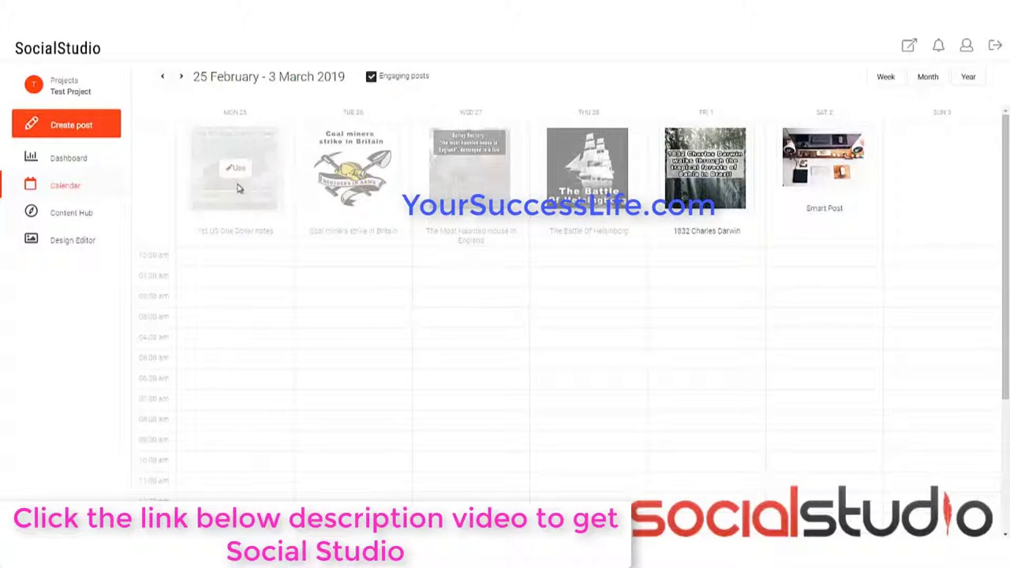
{"action": "mouse_move", "coordinate": [452, 192]}
{"action": "mouse_move", "coordinate": [725, 188]}
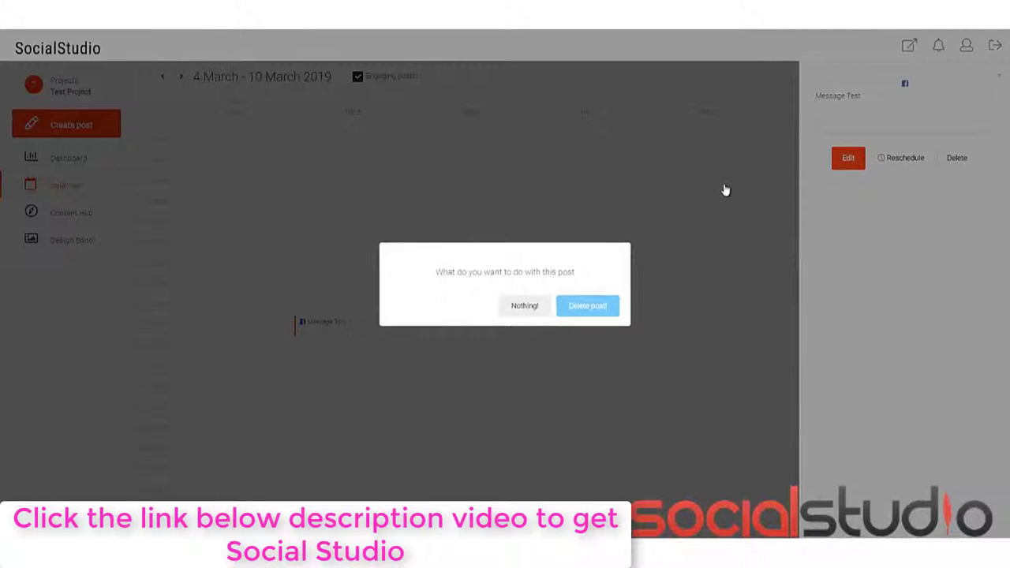
- Confirm deletion of the Message Test post and dismiss the success message
{"action": "key", "text": "Return"}
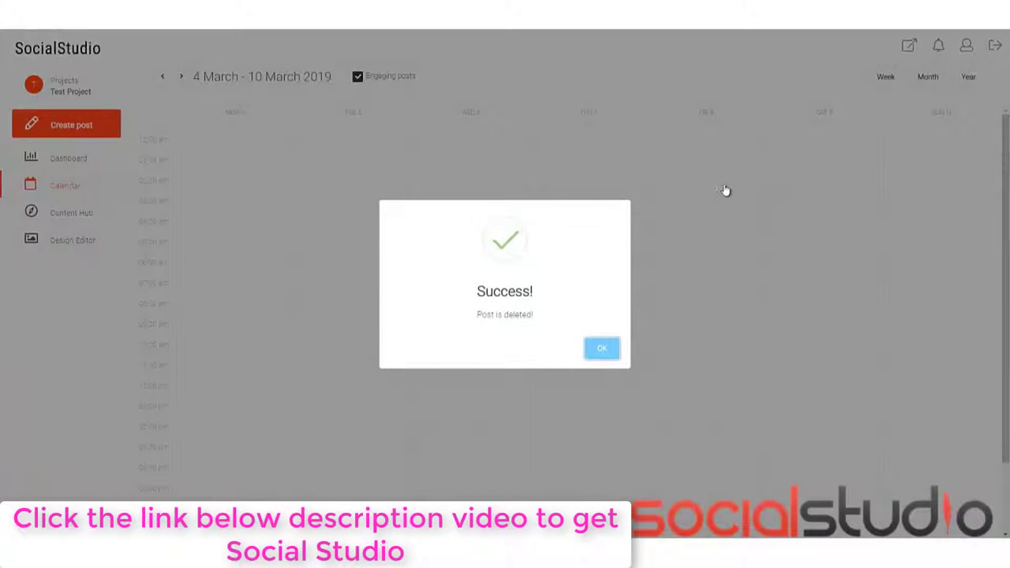
{"action": "key", "text": "Return"}
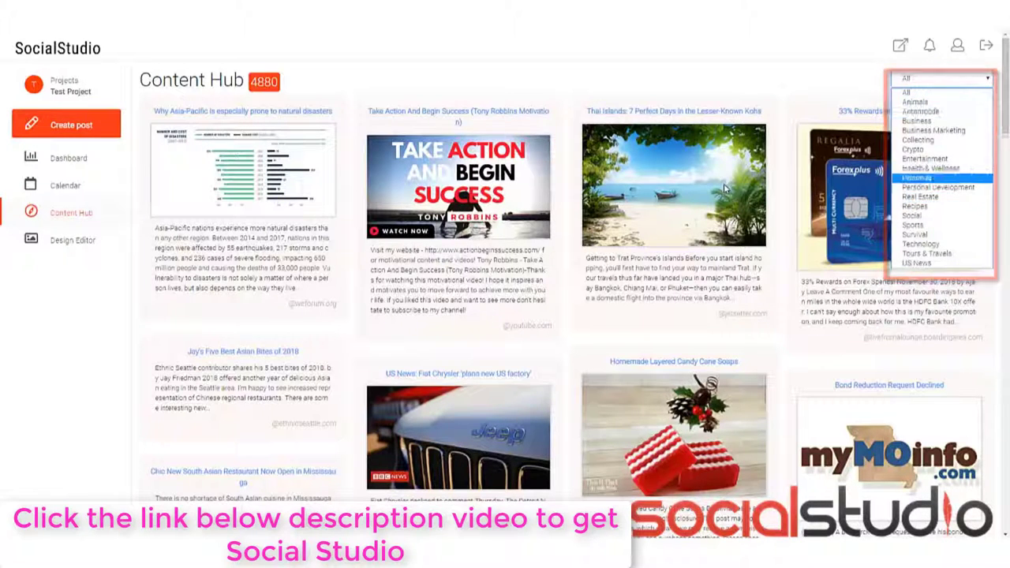
- Filter the Content Hub to Health & Wellness and scroll to the Acupuncture for Anxiety article
{"action": "key", "text": "Return"}
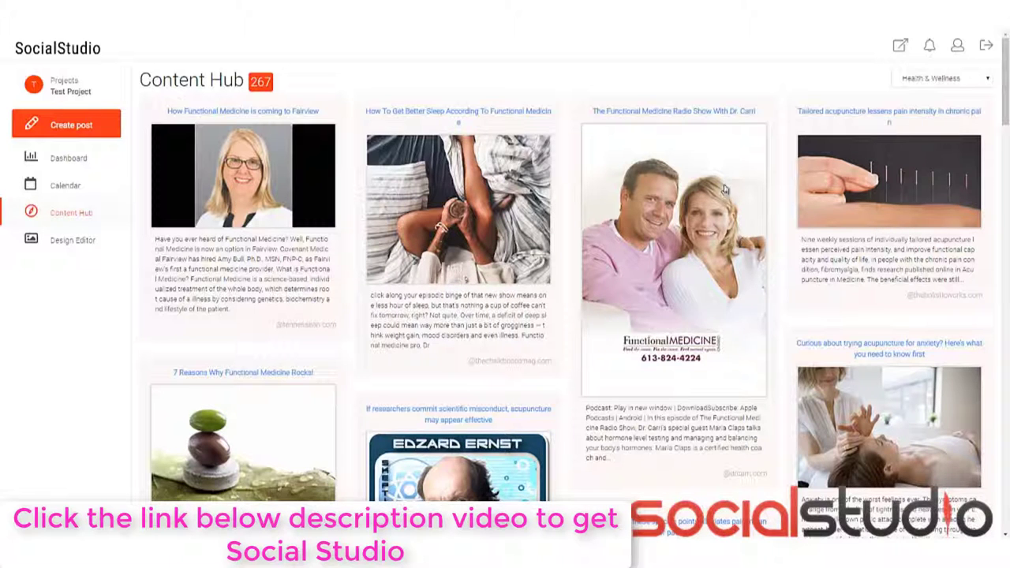
{"action": "scroll", "coordinate": [726, 189], "scroll_direction": "down", "scroll_amount": 5}
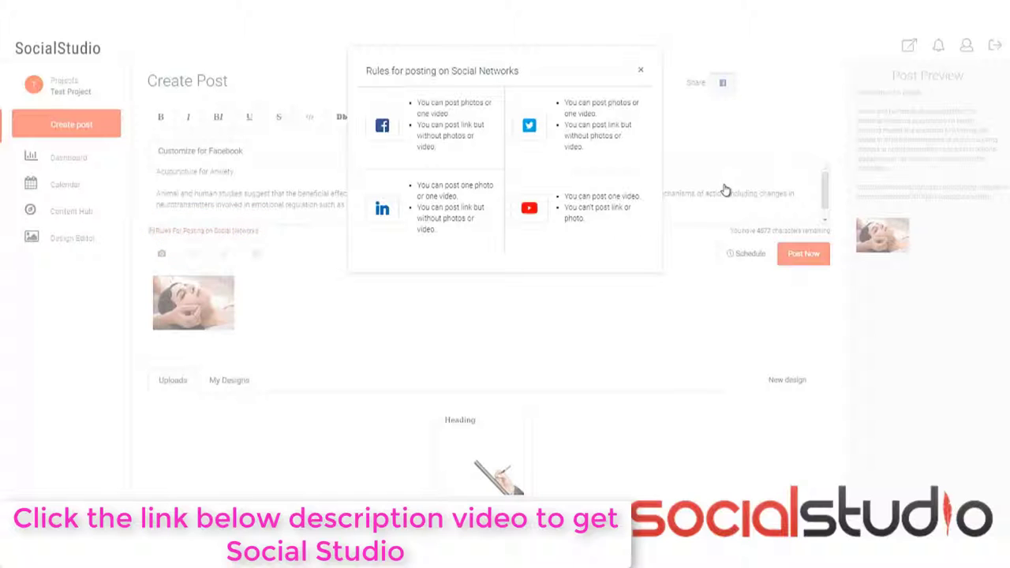
- Schedule the Acupuncture for Anxiety Facebook post for 7 March 2019 at 9:55 am
{"action": "left_click", "coordinate": [725, 188]}
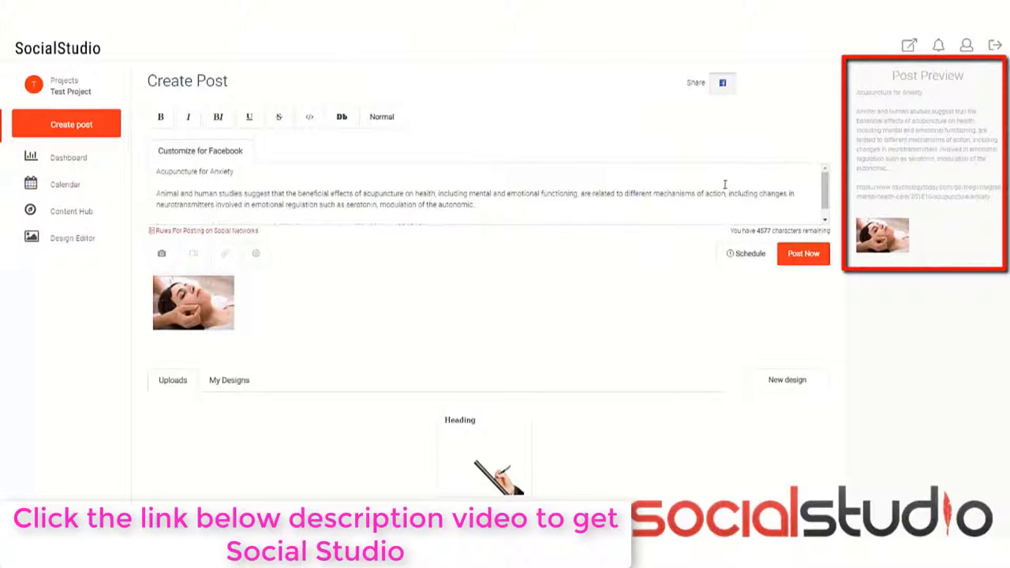
{"action": "scroll", "coordinate": [724, 184], "scroll_direction": "down", "scroll_amount": 1}
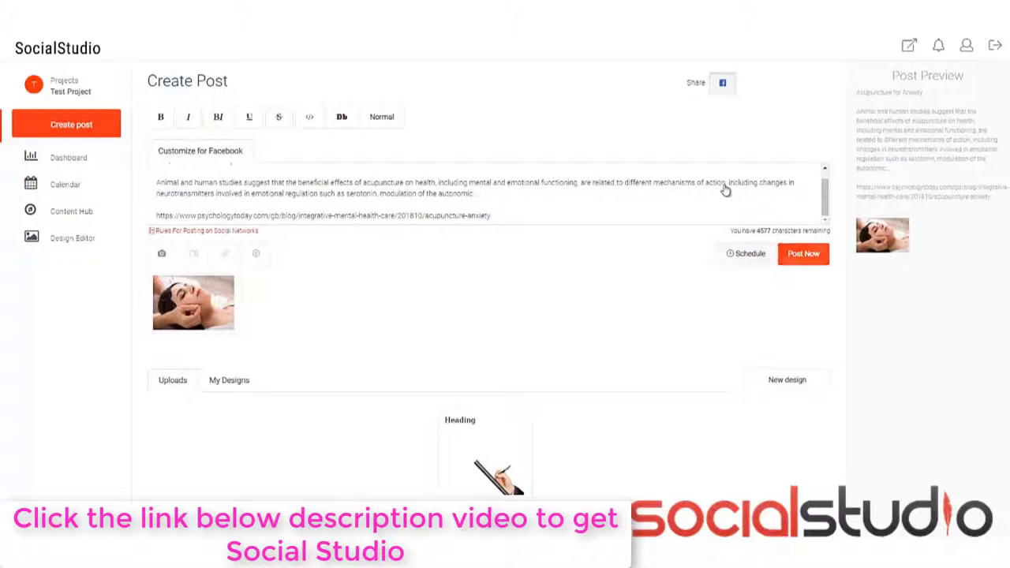
{"action": "left_click", "coordinate": [729, 253]}
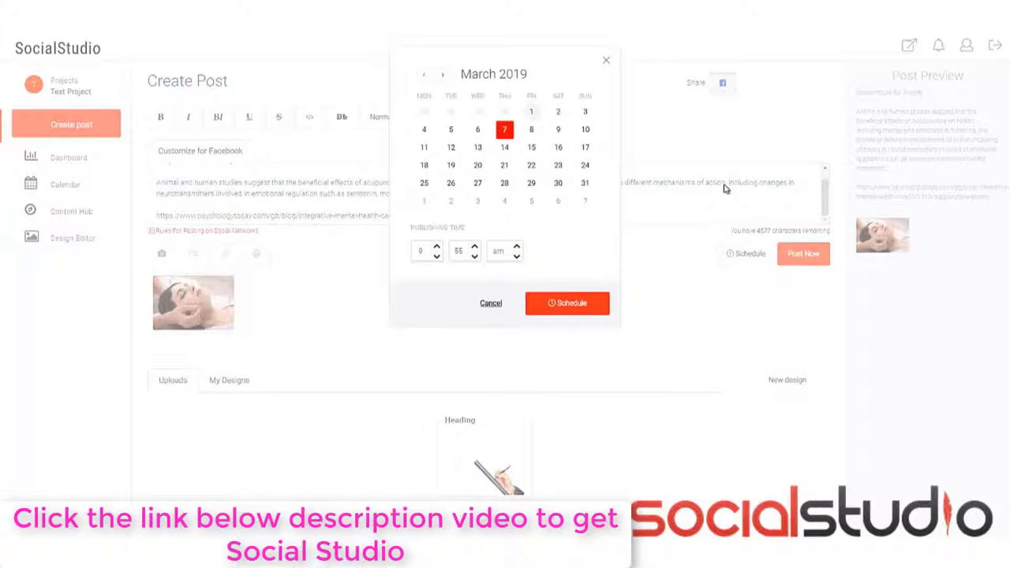
{"action": "key", "text": "Return"}
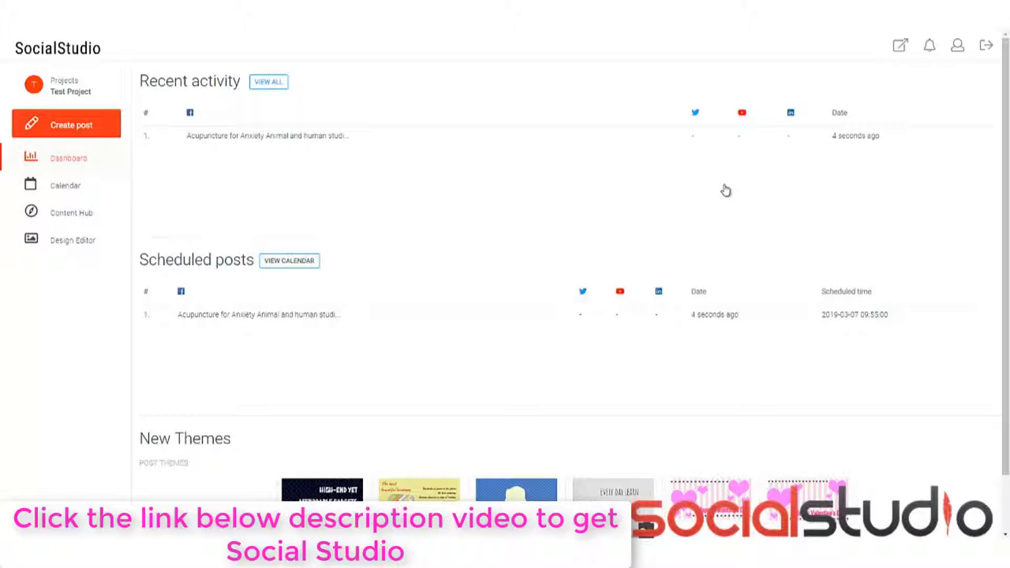
- Scroll the dashboard to review Recent activity, Scheduled posts and New Themes
{"action": "scroll", "coordinate": [726, 190], "scroll_direction": "down", "scroll_amount": 1}
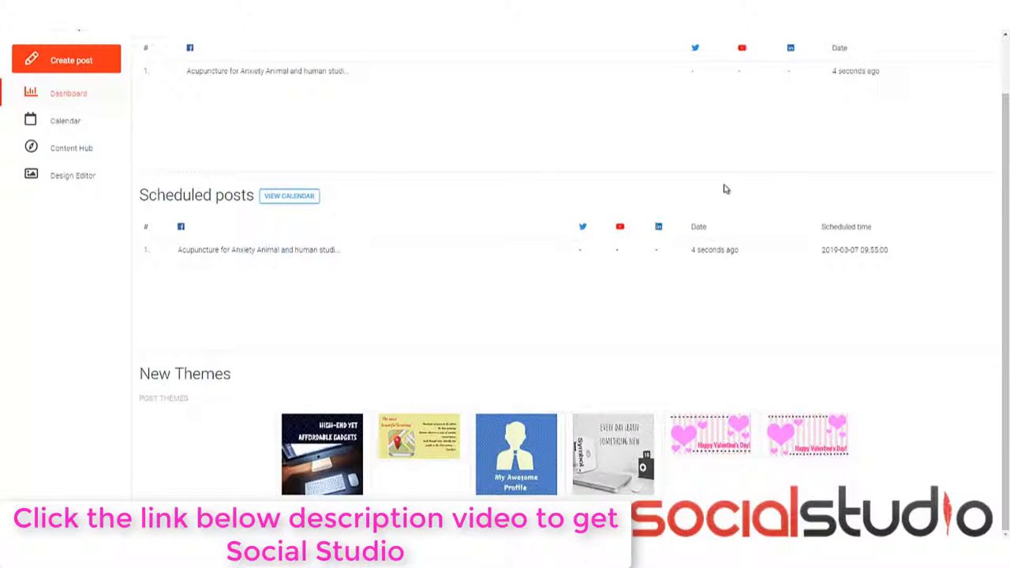